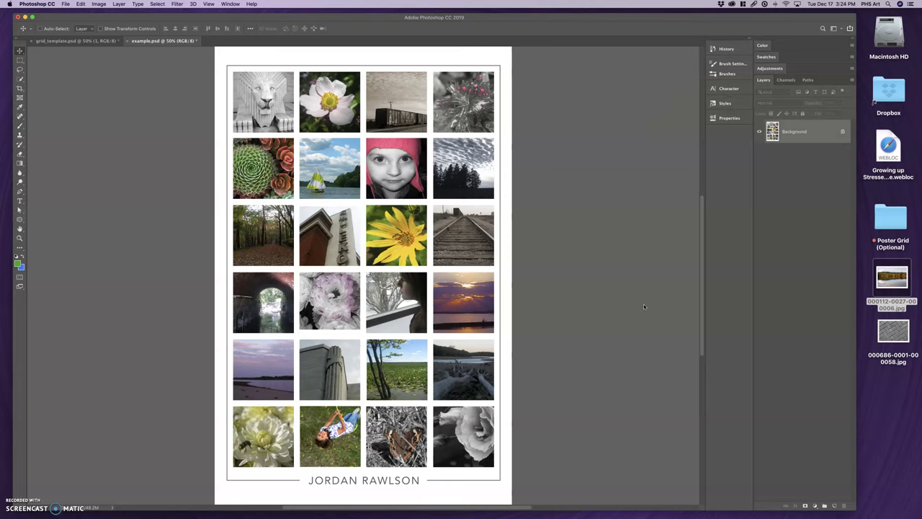
# - Bring up the grid_template.psd document with its empty numbered placeholder squares
pyautogui.click(637, 306)
pyautogui.click(223, 77)
pyautogui.click(224, 66)
pyautogui.click(82, 41)
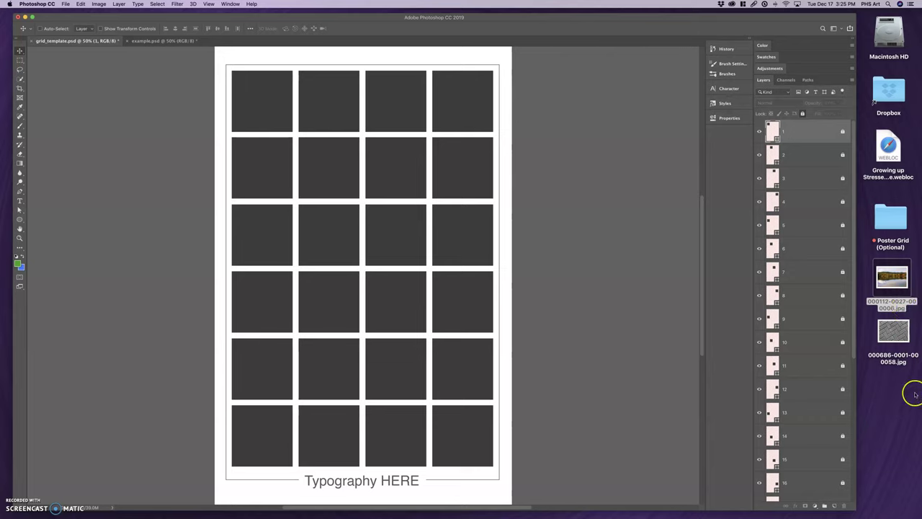
pyautogui.click(901, 294)
pyautogui.click(901, 294)
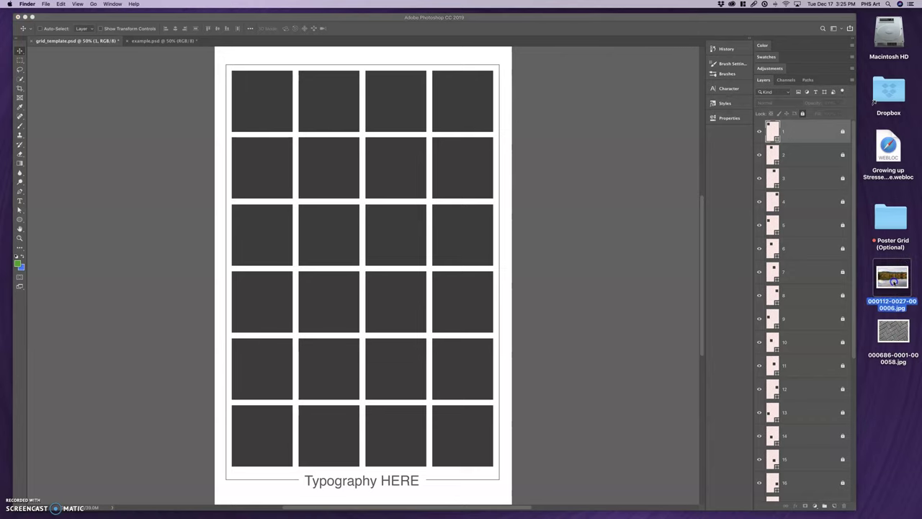
pyautogui.moveTo(894, 283); pyautogui.dragTo(312, 132)
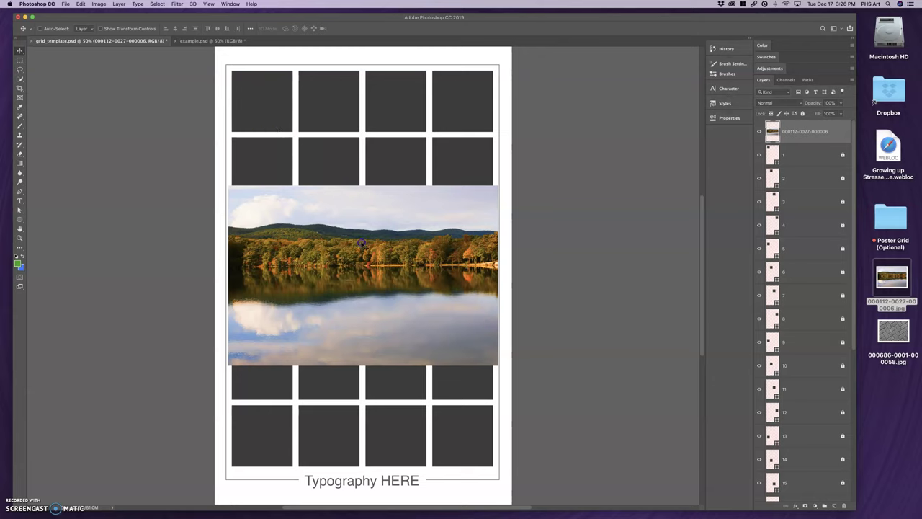
pyautogui.moveTo(360, 241); pyautogui.dragTo(293, 96)
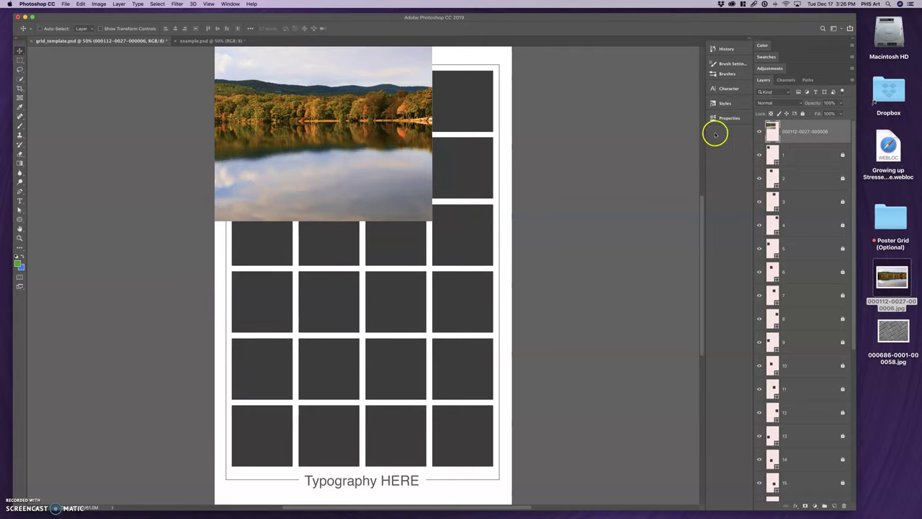
pyautogui.moveTo(817, 132); pyautogui.dragTo(842, 131)
# - Convert the lake photo layer to a smart object and start renaming it
pyautogui.rightClick(836, 130)
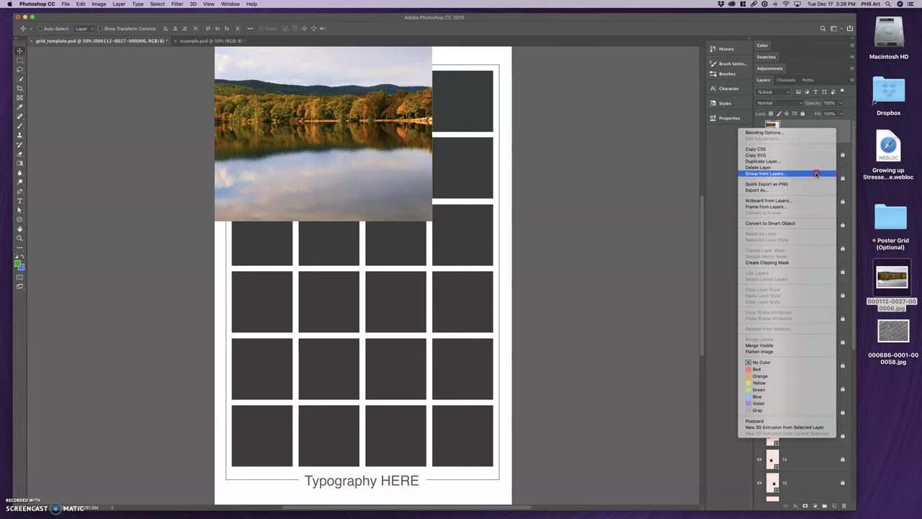
pyautogui.click(796, 223)
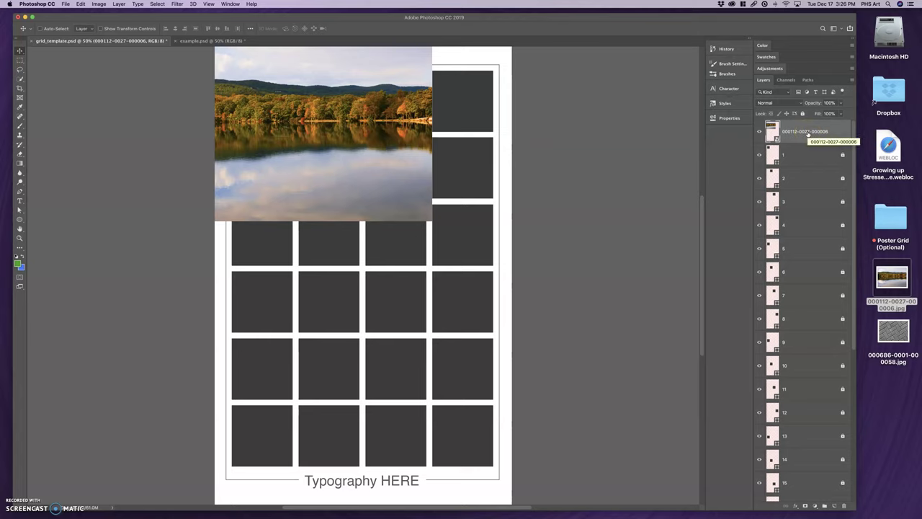
pyautogui.doubleClick(806, 134)
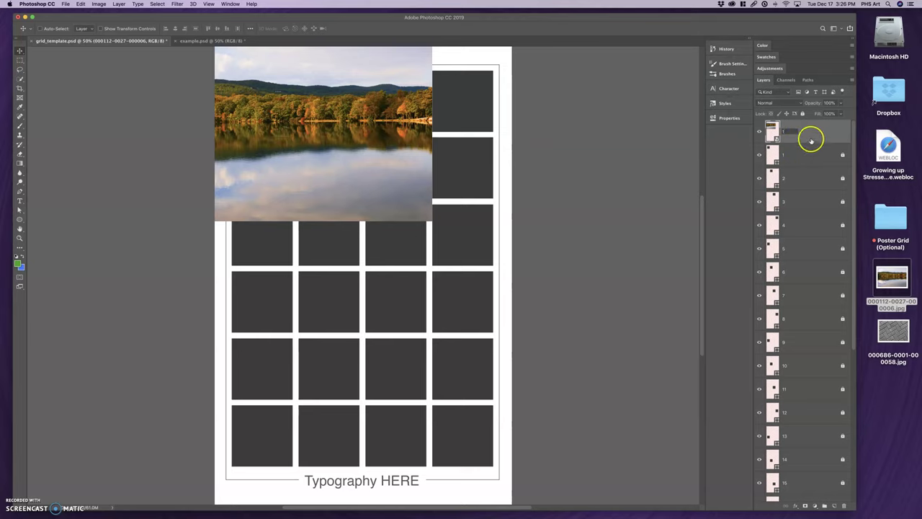
# - Name the lake layer 1, clip it into grid square 1, and shift it to frame the treeline
pyautogui.click(811, 140)
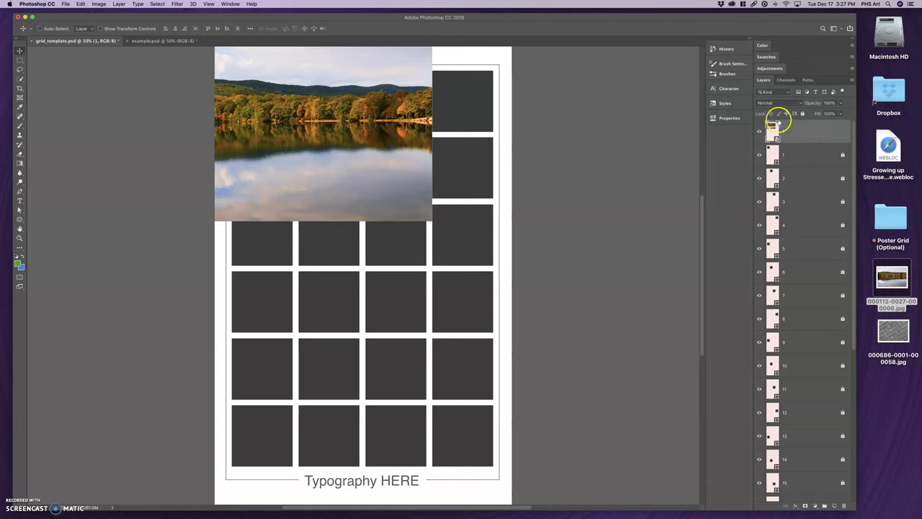
pyautogui.moveTo(782, 120); pyautogui.dragTo(788, 154)
pyautogui.keyDown('alt'); pyautogui.click(802, 142); pyautogui.keyUp('alt')
pyautogui.keyDown('alt'); pyautogui.click(796, 142); pyautogui.keyUp('alt')
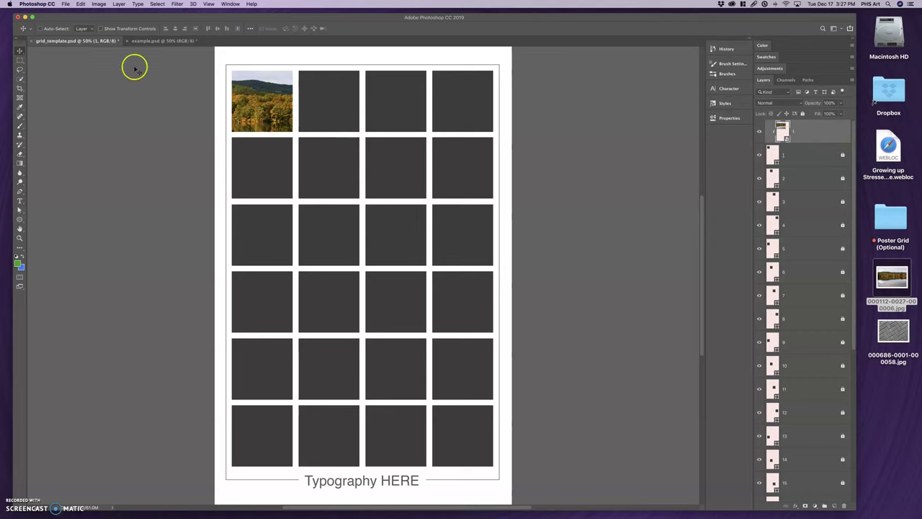
pyautogui.moveTo(260, 101)
pyautogui.mouseDown()
pyautogui.moveTo(261, 81)
pyautogui.moveTo(279, 65)
pyautogui.moveTo(256, 98)
pyautogui.moveTo(290, 108)
pyautogui.moveTo(256, 107)
pyautogui.moveTo(287, 106)
pyautogui.moveTo(253, 100)
pyautogui.moveTo(266, 107)
pyautogui.moveTo(273, 83)
pyautogui.moveTo(263, 65)
pyautogui.moveTo(230, 79)
pyautogui.moveTo(253, 124)
pyautogui.moveTo(288, 79)
pyautogui.moveTo(282, 98)
pyautogui.moveTo(248, 110)
pyautogui.moveTo(272, 105)
pyautogui.mouseUp()
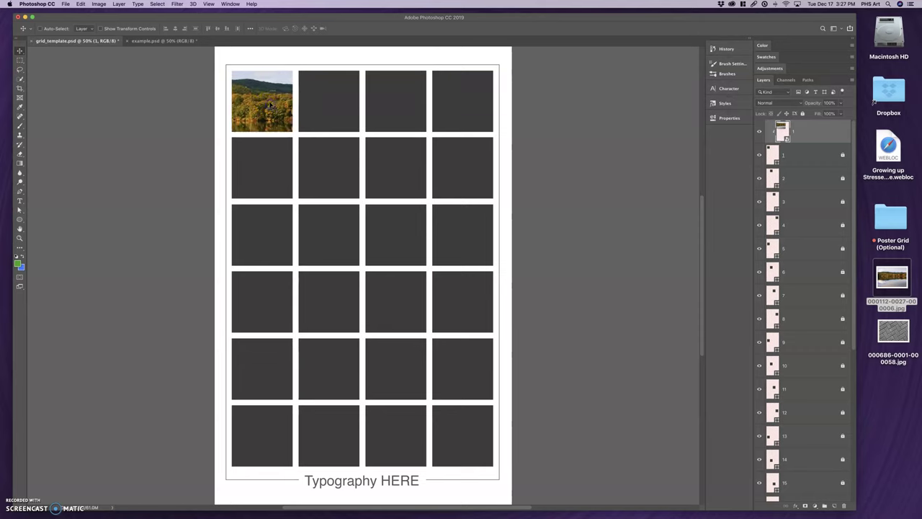
# - Free-transform the lake photo to about 43% and recentre it in the top-left square
pyautogui.press('super')
pyautogui.press('super+t')
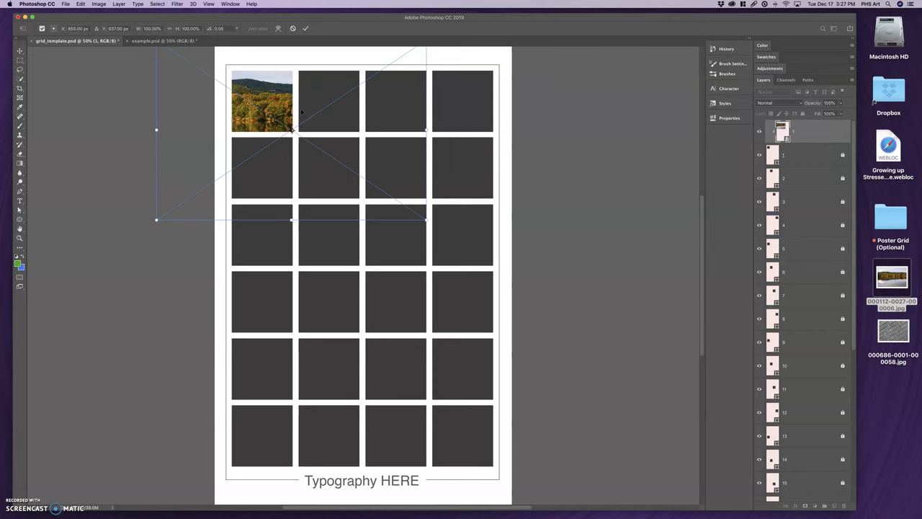
pyautogui.scroll(2, 461, 232)
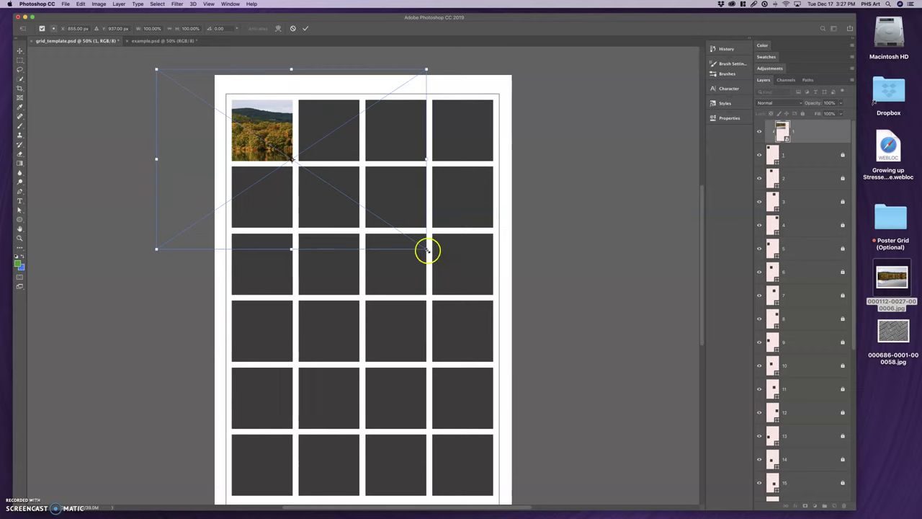
pyautogui.moveTo(426, 250); pyautogui.dragTo(290, 153)
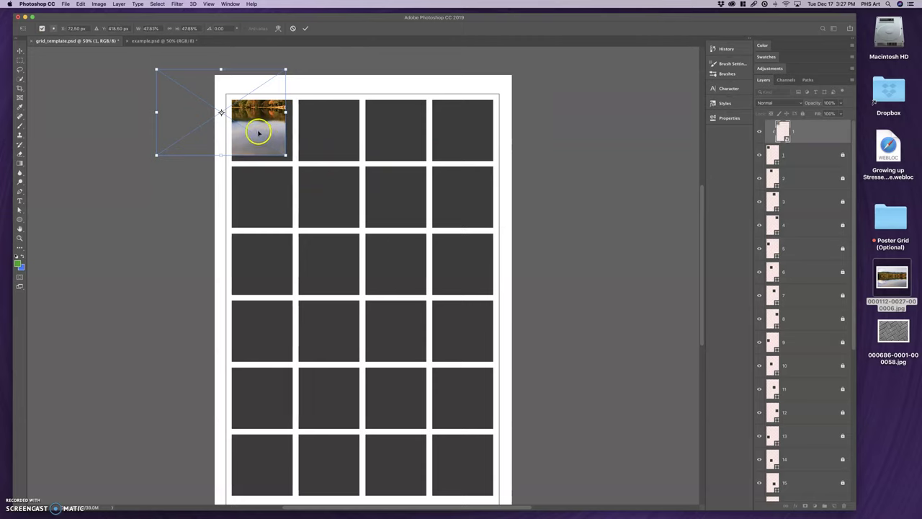
pyautogui.moveTo(259, 132); pyautogui.dragTo(282, 147)
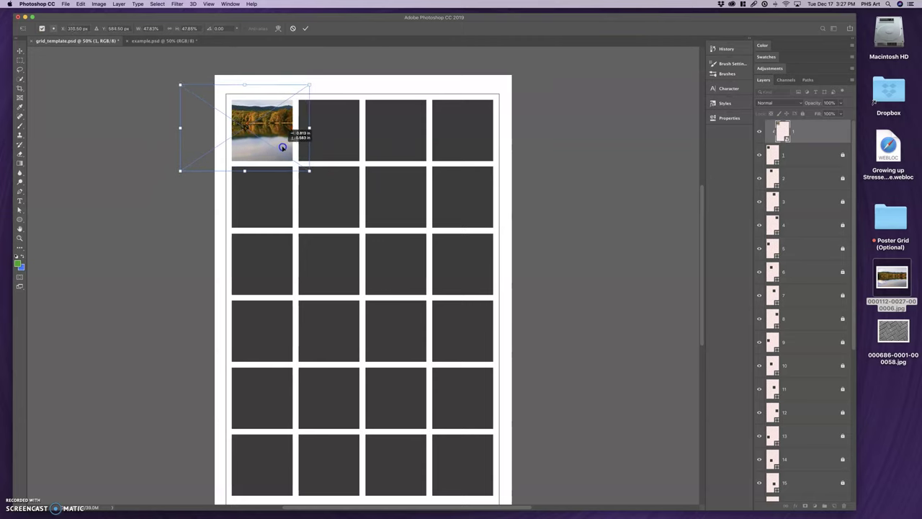
pyautogui.moveTo(309, 84); pyautogui.dragTo(294, 85)
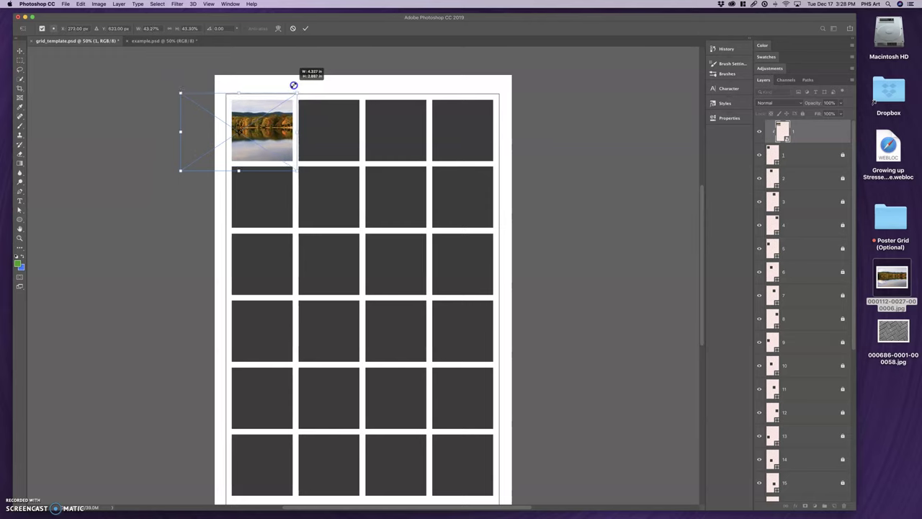
pyautogui.moveTo(277, 129); pyautogui.dragTo(250, 139)
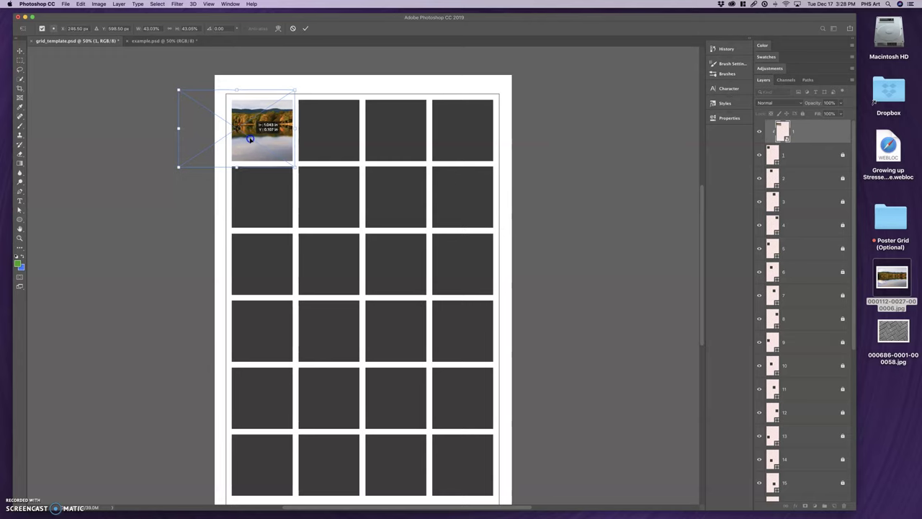
pyautogui.moveTo(249, 139); pyautogui.dragTo(250, 140)
pyautogui.press('Return')
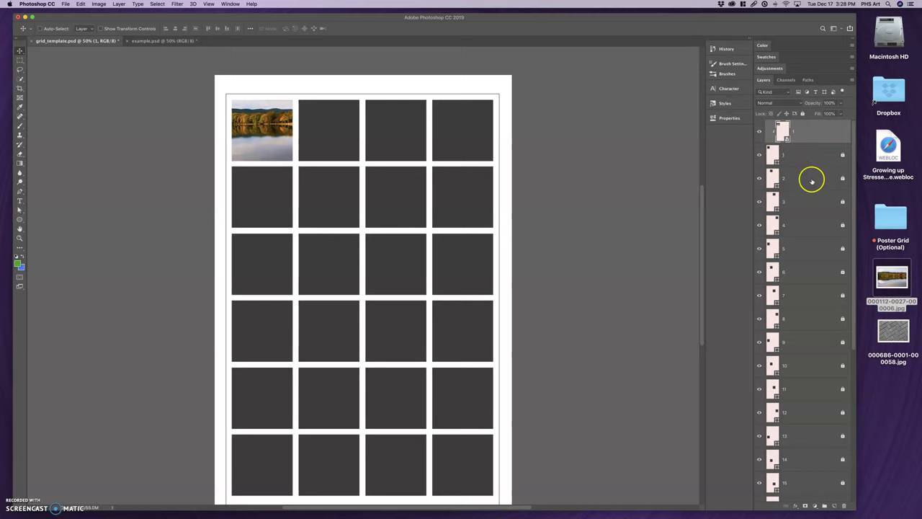
pyautogui.click(899, 337)
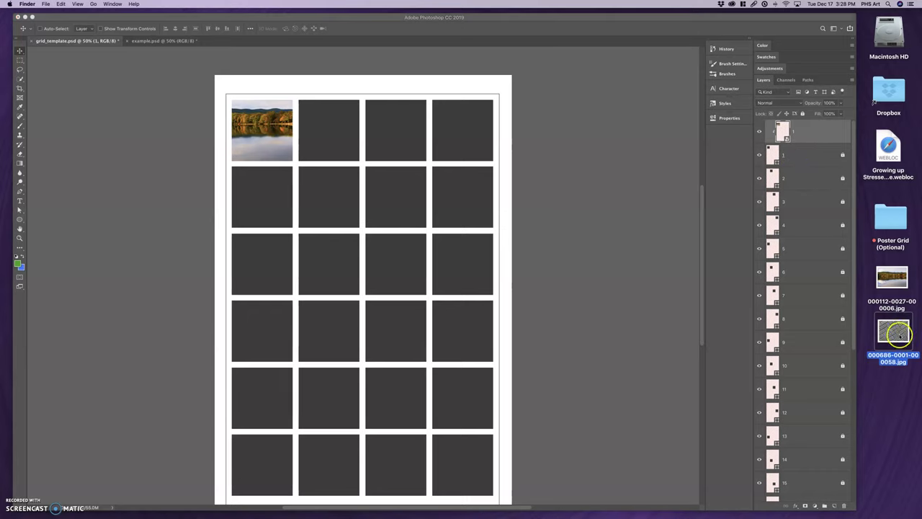
pyautogui.moveTo(898, 335); pyautogui.dragTo(327, 146)
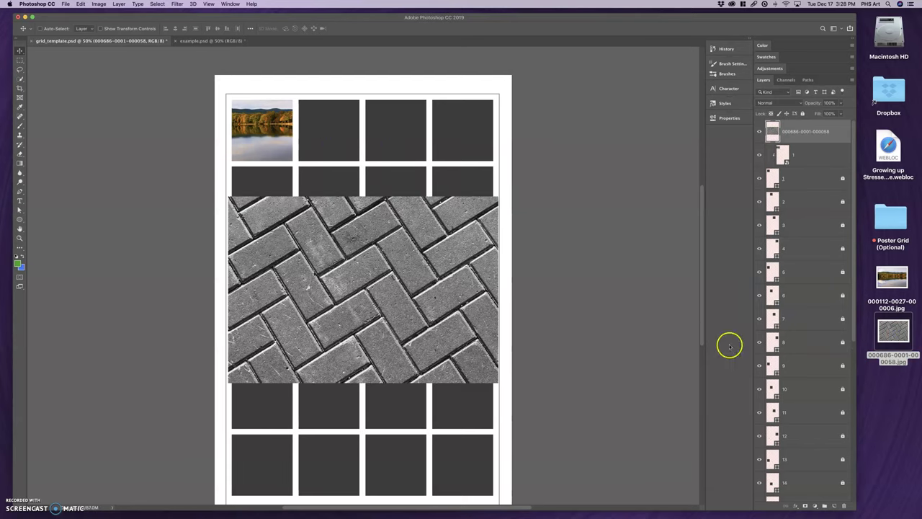
pyautogui.moveTo(820, 133); pyautogui.dragTo(809, 196)
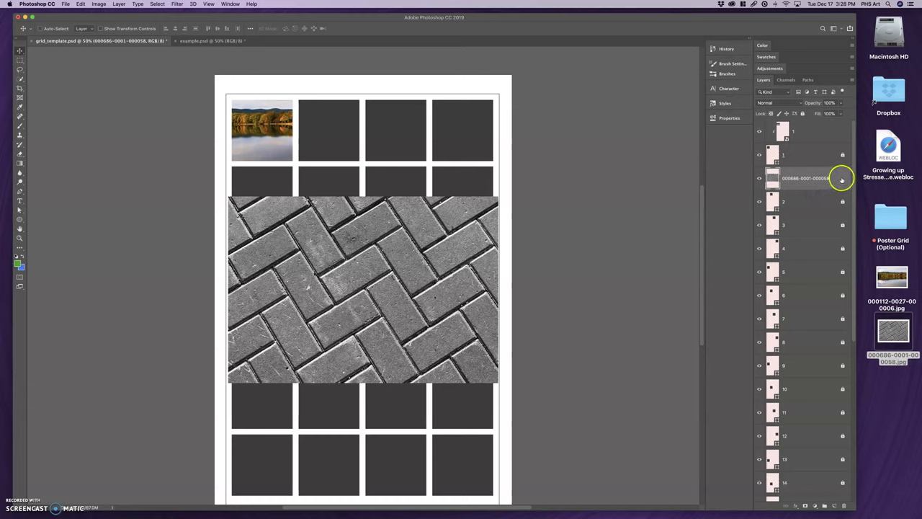
# - Convert the paving layer to a smart object and name it 2
pyautogui.rightClick(841, 179)
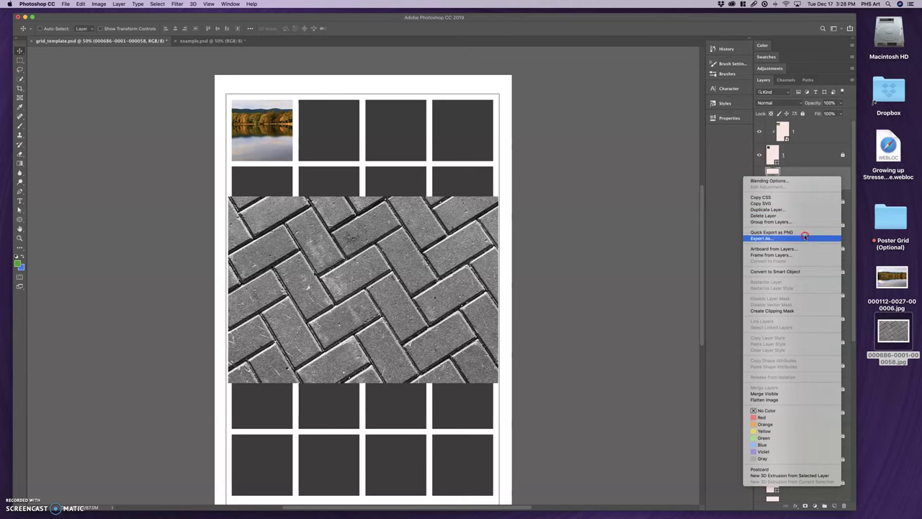
pyautogui.click(788, 270)
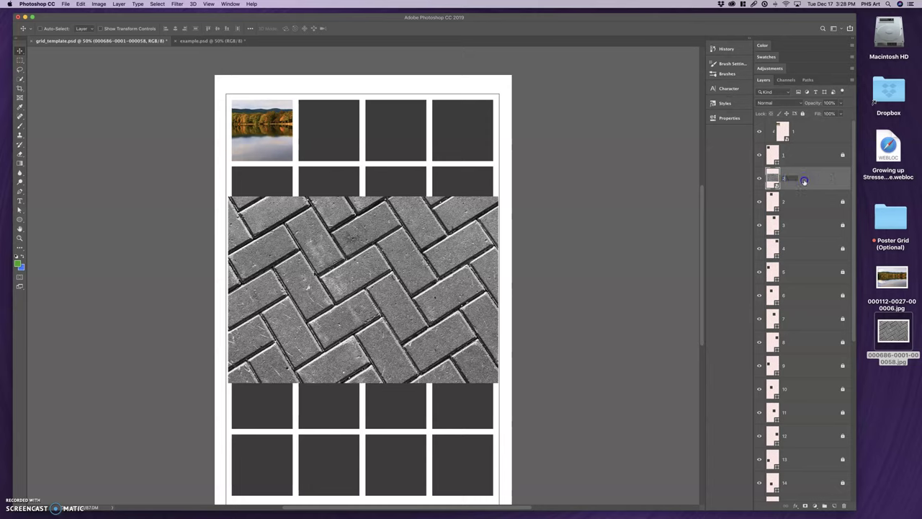
pyautogui.write('2')
pyautogui.press('Return')
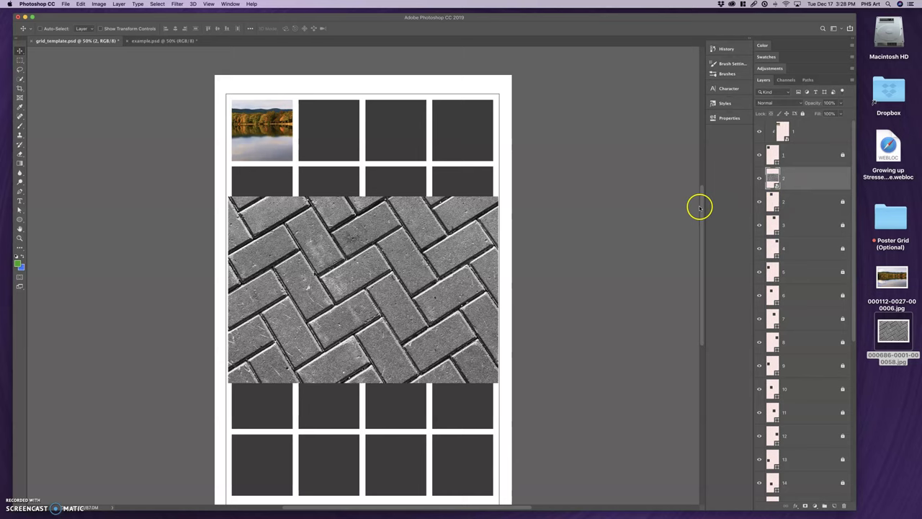
# - Clip the paving photo into square 2 and scale it to about 46% to fill the box
pyautogui.moveTo(344, 233); pyautogui.dragTo(424, 134)
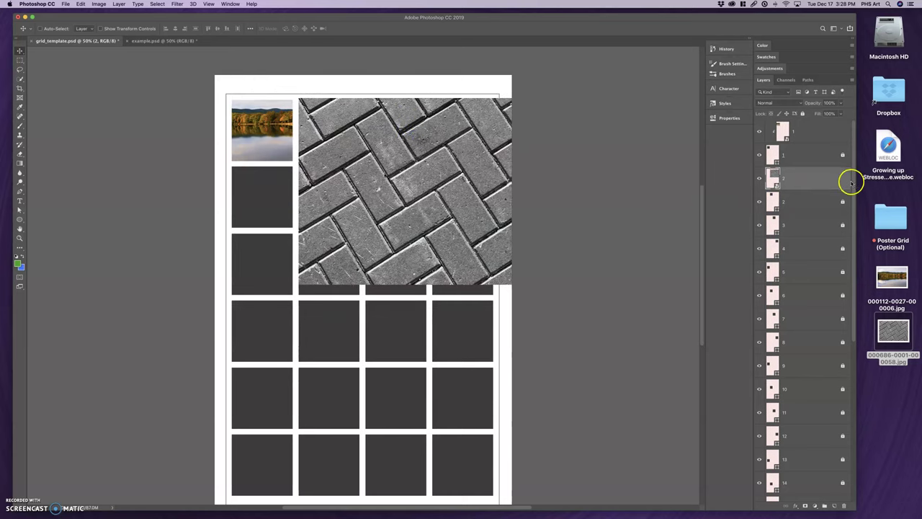
pyautogui.keyDown('alt'); pyautogui.click(814, 190); pyautogui.keyUp('alt')
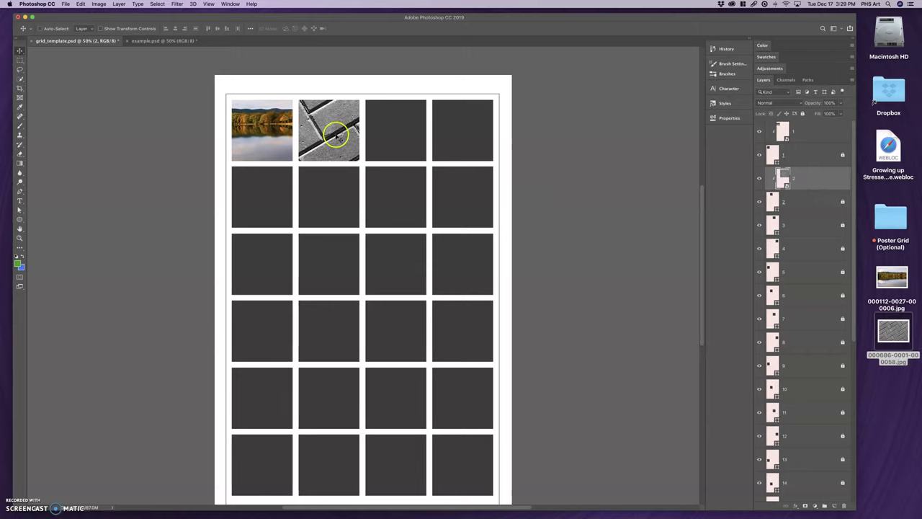
pyautogui.click(344, 139)
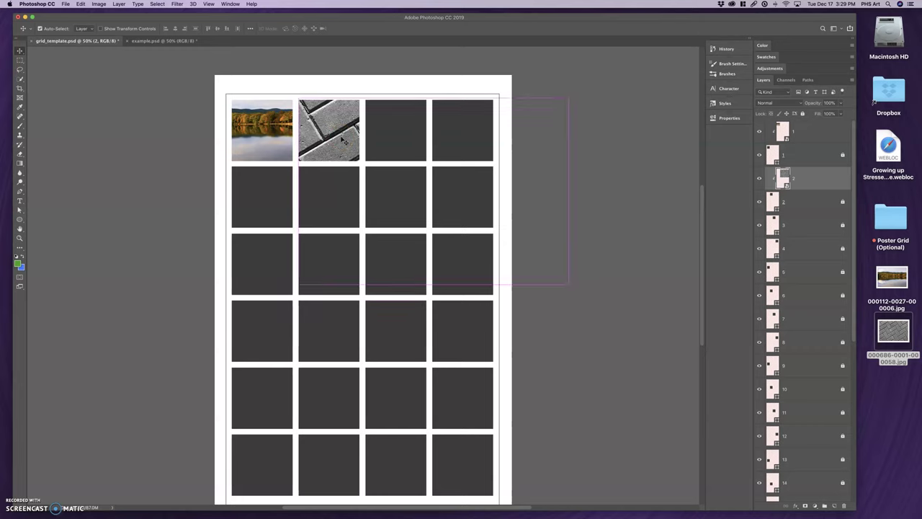
pyautogui.press('super+t')
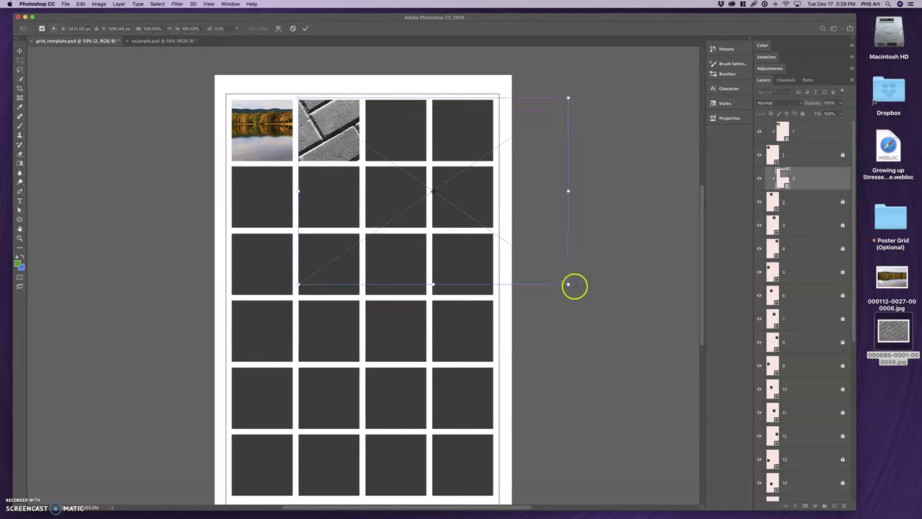
pyautogui.moveTo(568, 284); pyautogui.dragTo(399, 175)
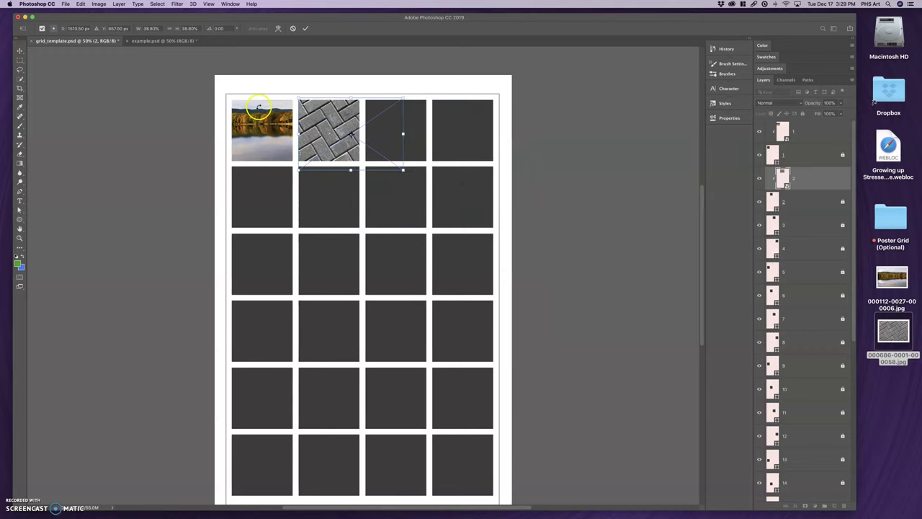
pyautogui.moveTo(325, 139); pyautogui.dragTo(309, 141)
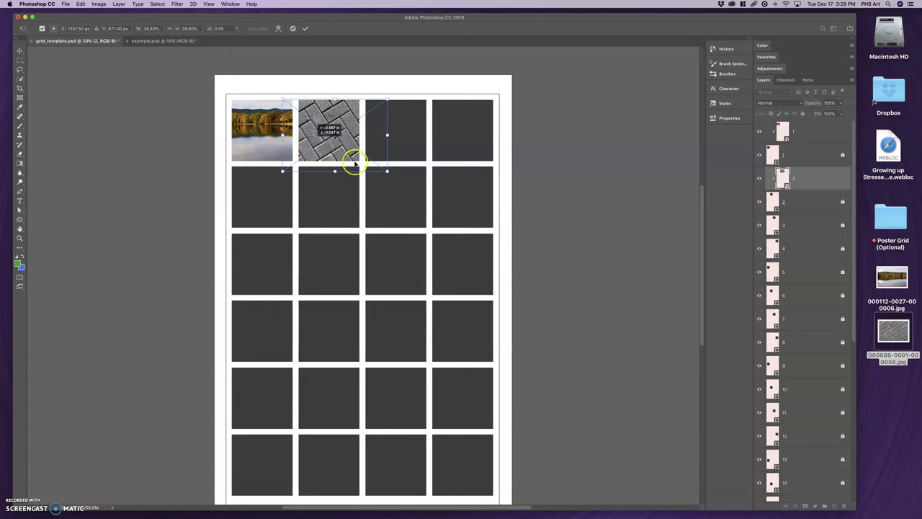
pyautogui.moveTo(387, 172); pyautogui.dragTo(406, 185)
pyautogui.moveTo(347, 122); pyautogui.dragTo(348, 123)
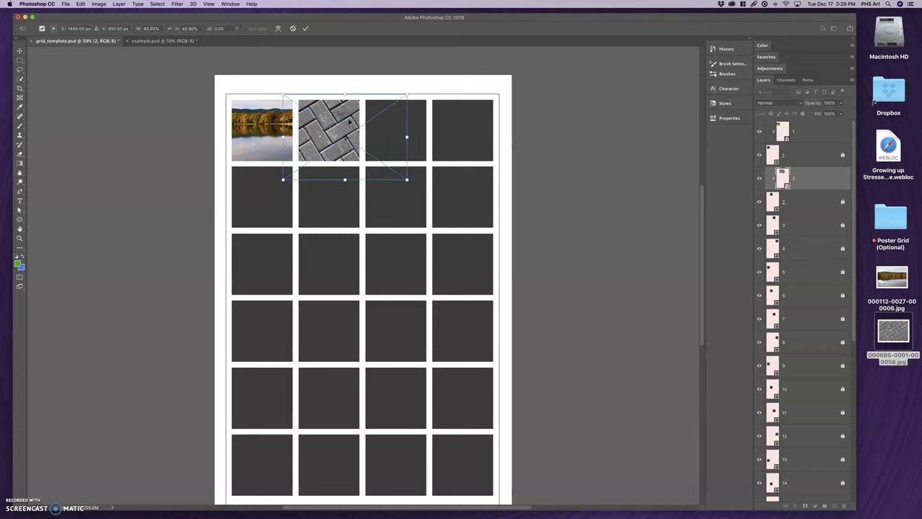
pyautogui.press('Return')
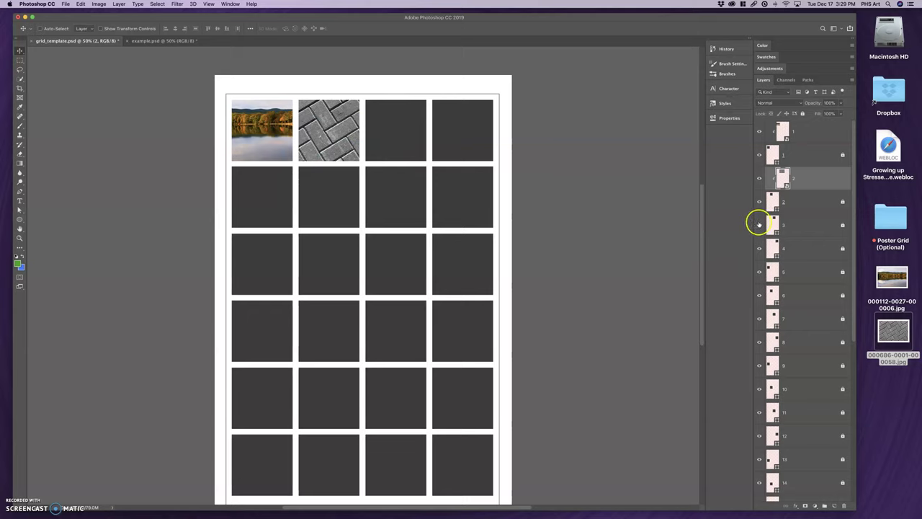
# - Scroll down to the Typography HERE caption and select its layer
pyautogui.scroll(-2, 814, 227)
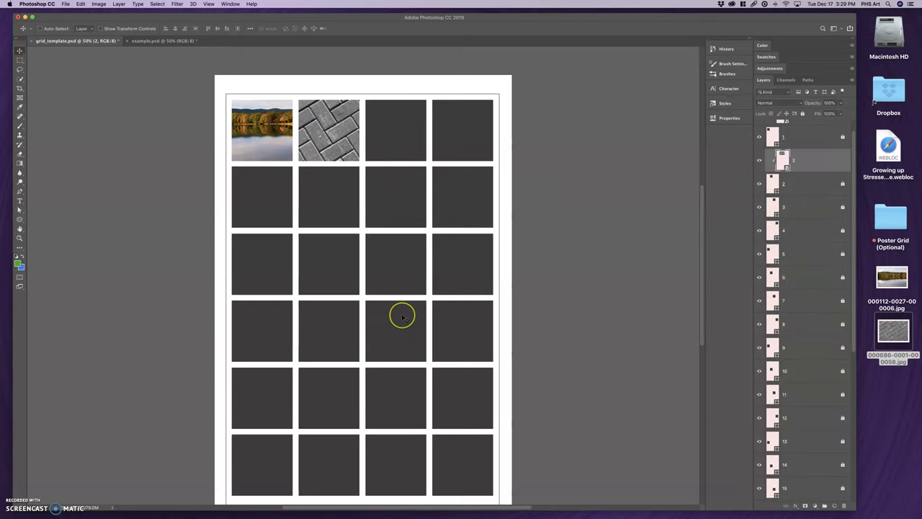
pyautogui.scroll(-5, 402, 315)
pyautogui.scroll(6, 402, 315)
pyautogui.hscroll(1, 402, 317)
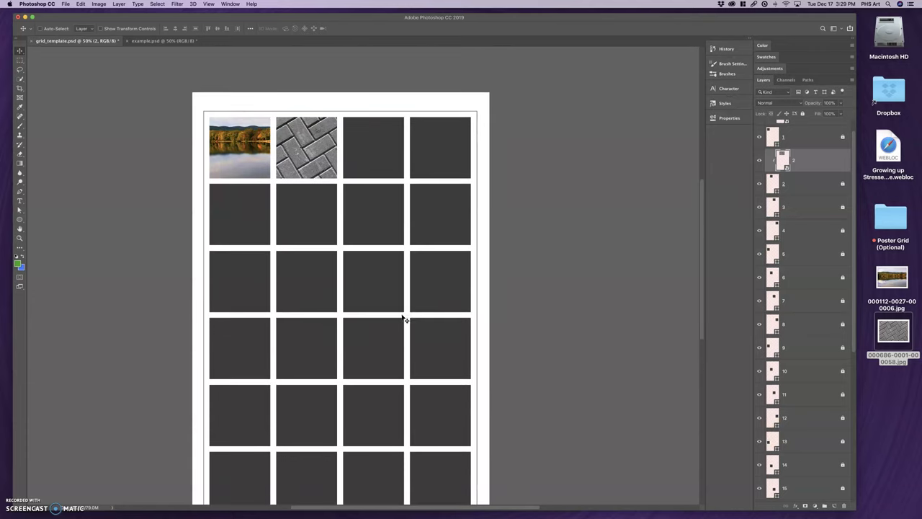
pyautogui.hscroll(-1, 404, 319)
pyautogui.scroll(-1, 404, 319)
pyautogui.scroll(-5, 403, 317)
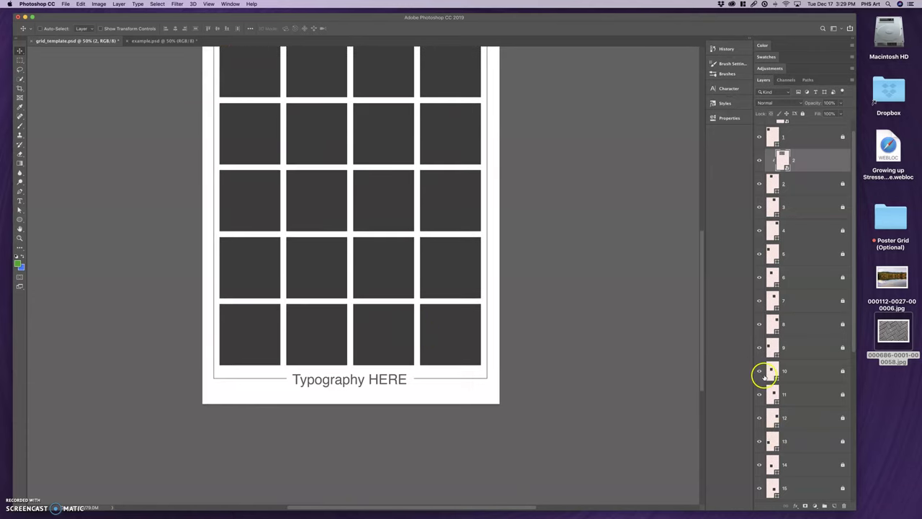
pyautogui.scroll(-10, 764, 374)
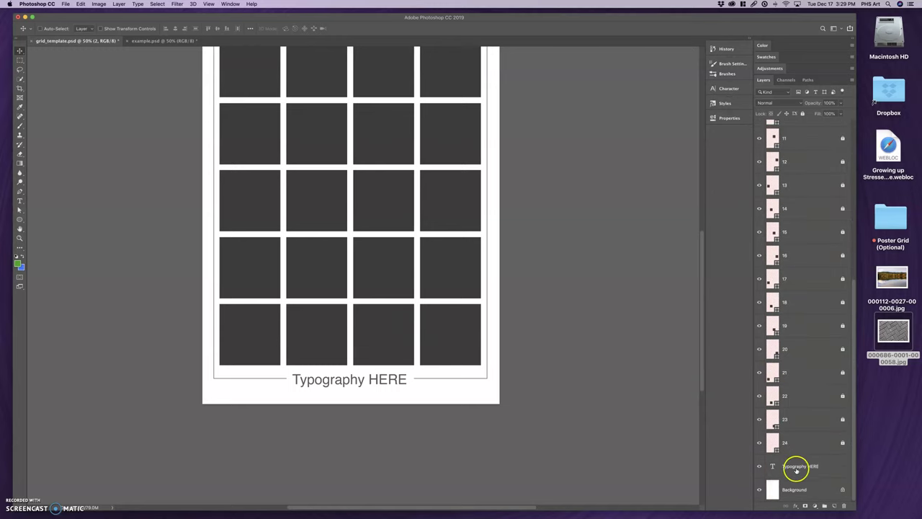
pyautogui.click(818, 469)
pyautogui.click(831, 465)
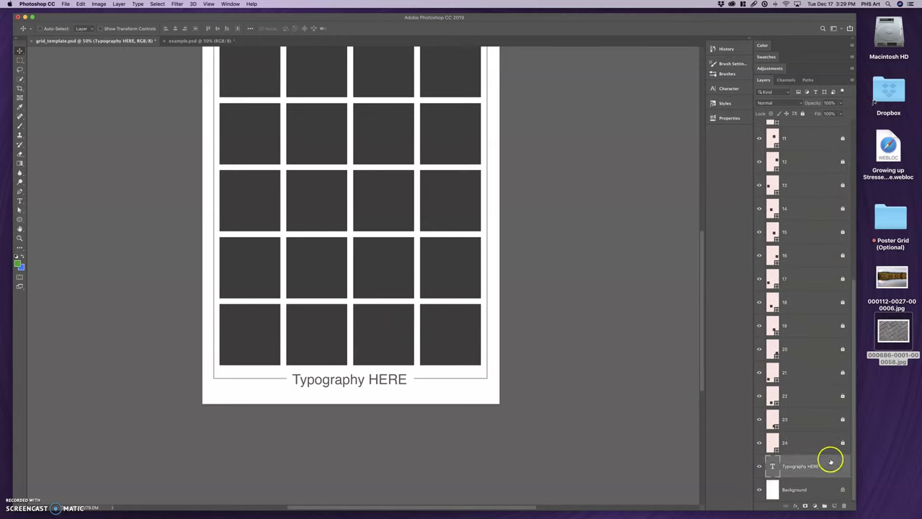
# - Replace the caption text 'Typography HERE' with 'Art of Photography'
pyautogui.doubleClick(793, 471)
pyautogui.doubleClick(818, 469)
pyautogui.press('Return')
pyautogui.click(19, 200)
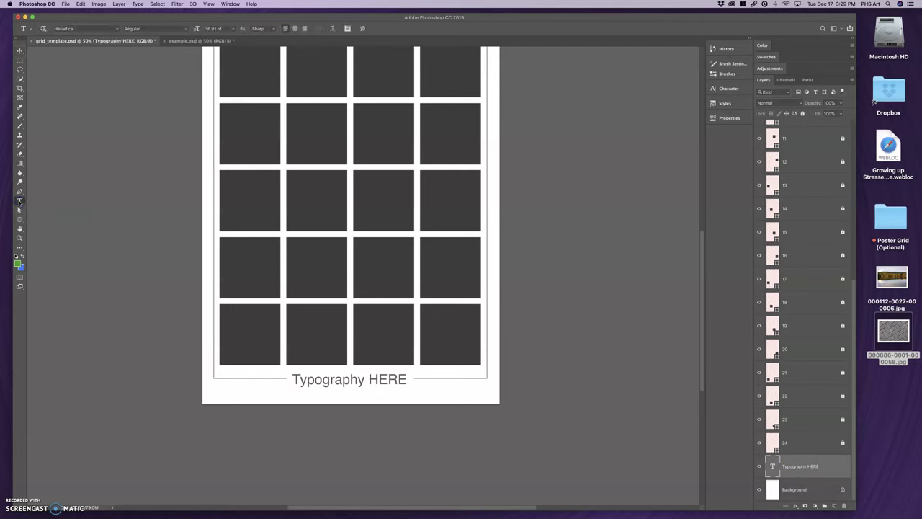
pyautogui.moveTo(293, 379); pyautogui.dragTo(455, 401)
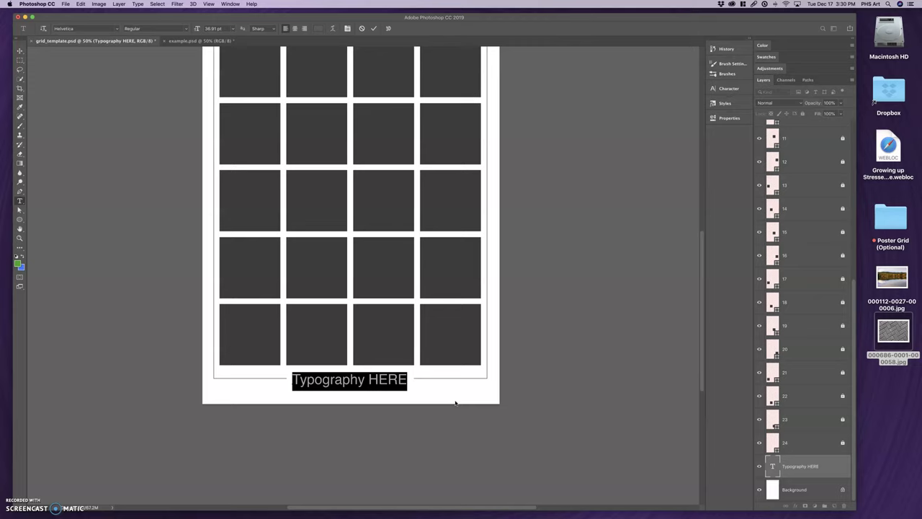
pyautogui.write('Art of Photography')
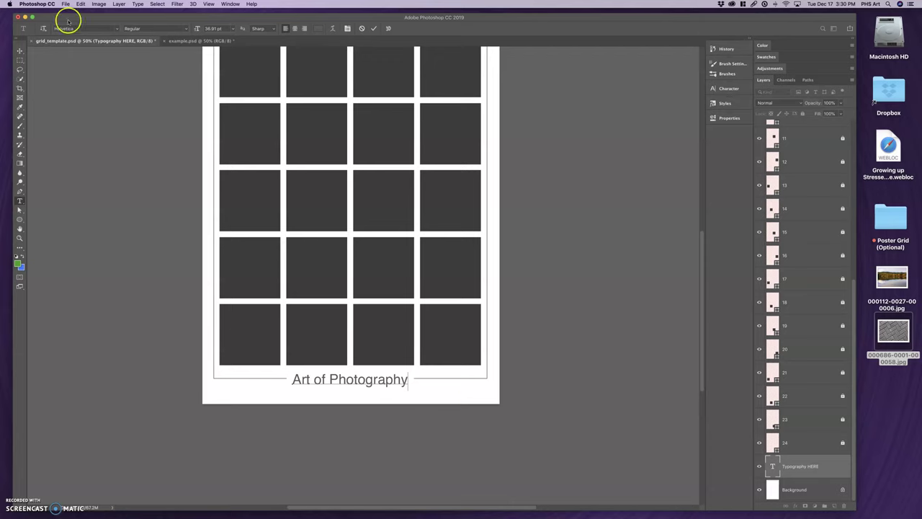
pyautogui.click(20, 50)
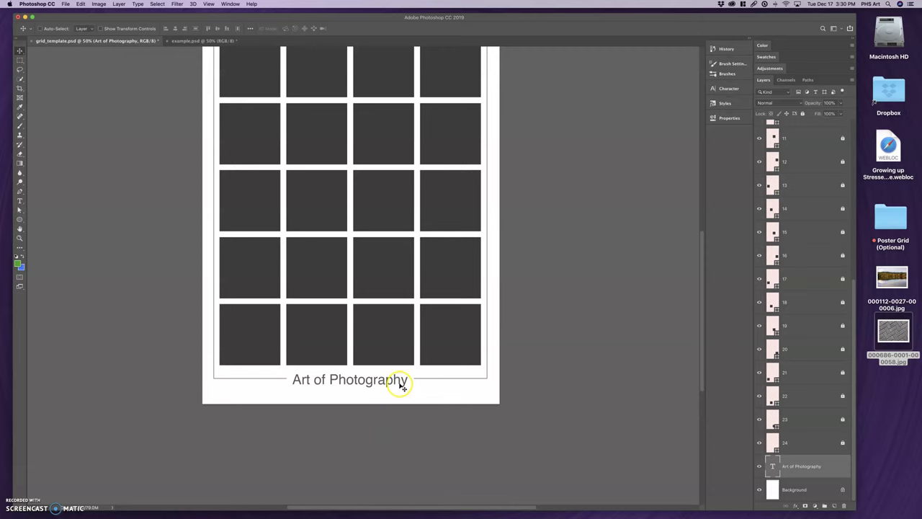
# - Enlarge the caption's font size and nudge it slightly right to centre it in the border gap
pyautogui.click(20, 200)
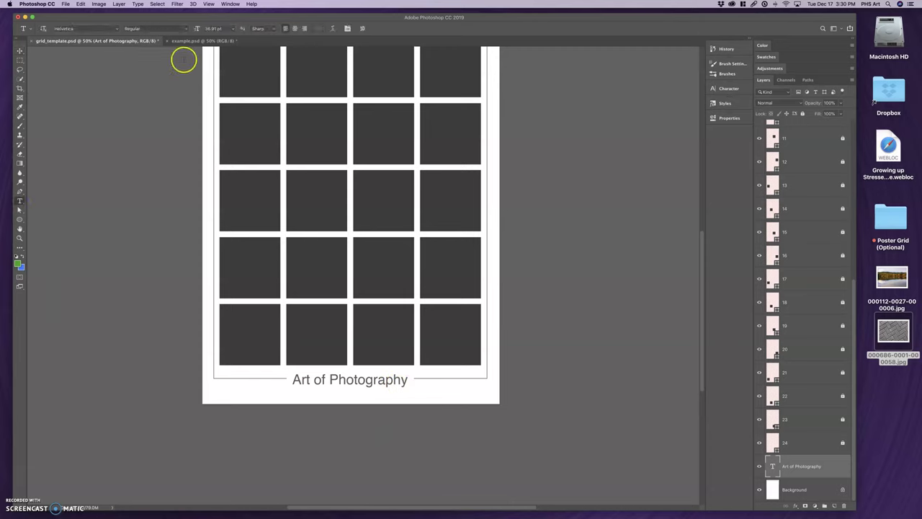
pyautogui.click(232, 30)
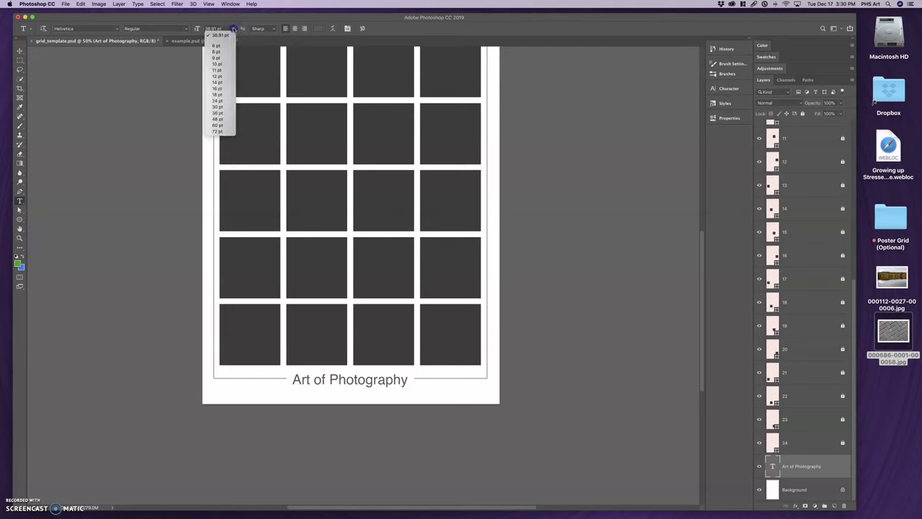
pyautogui.click(220, 106)
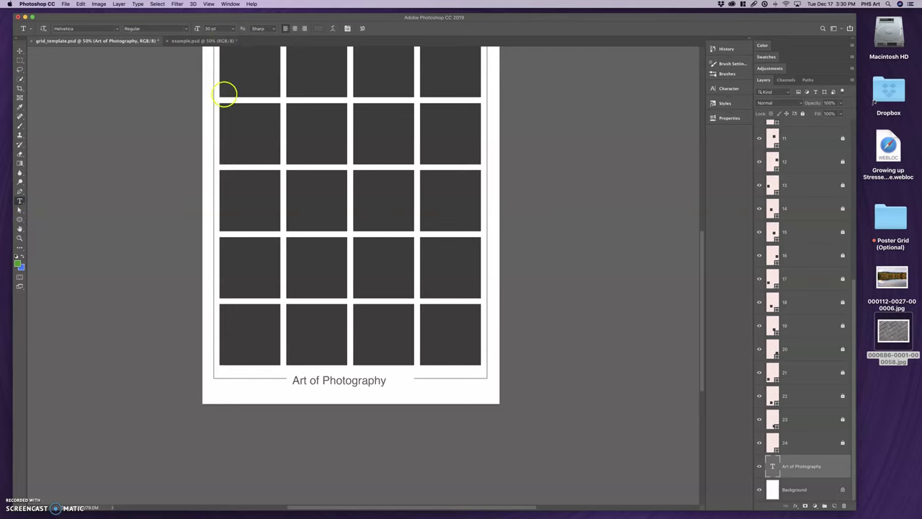
pyautogui.click(211, 29)
pyautogui.press('Return')
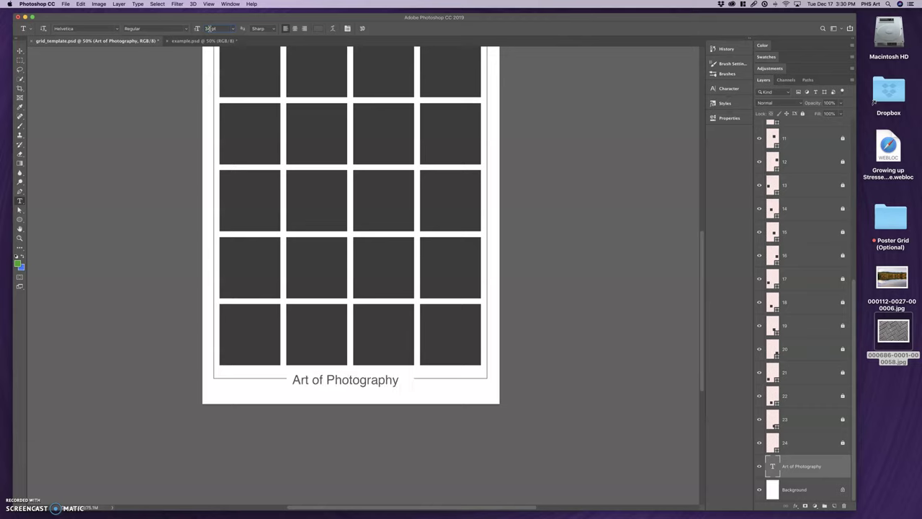
pyautogui.click(20, 50)
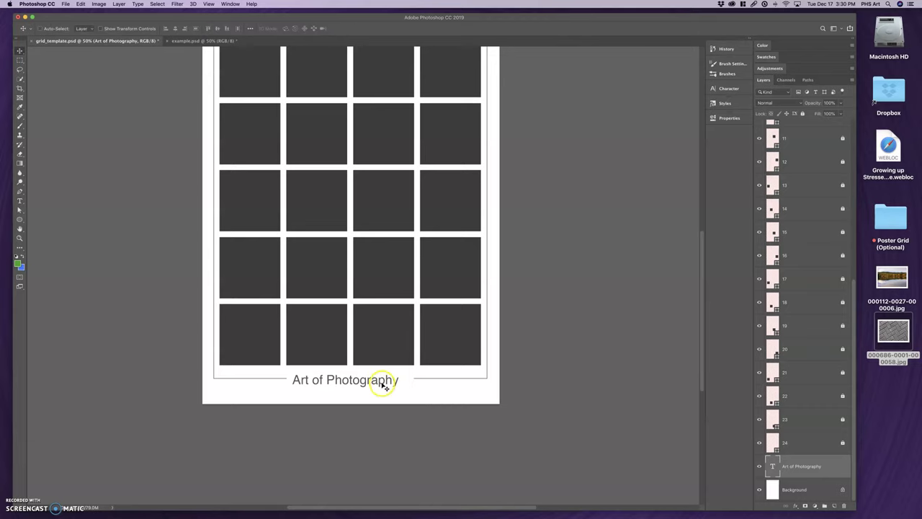
pyautogui.moveTo(383, 384); pyautogui.dragTo(389, 382)
# - Bring the full poster into view and open the Layers panel flyout menu
pyautogui.scroll(3, 476, 403)
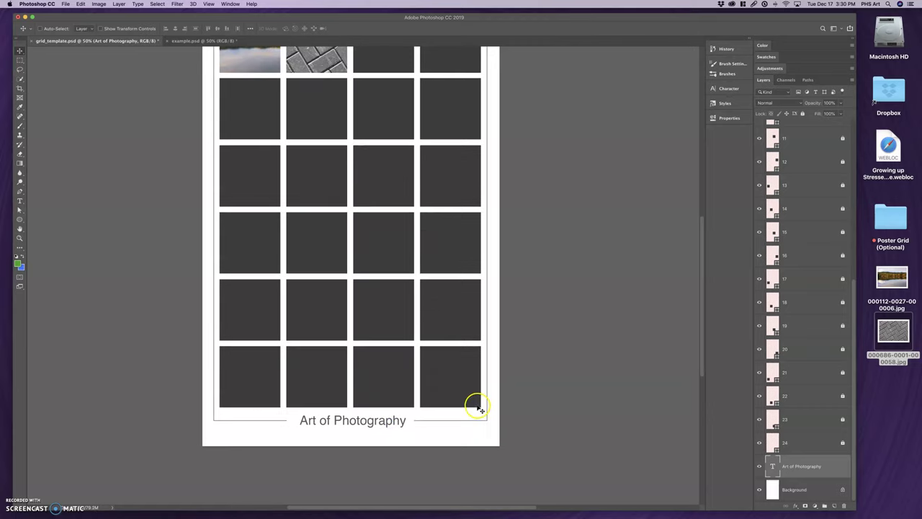
pyautogui.scroll(5, 479, 408)
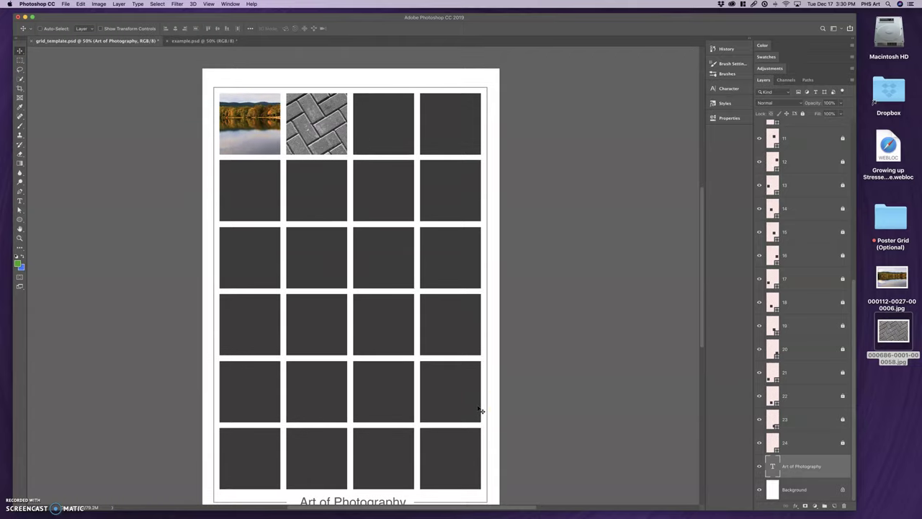
pyautogui.scroll(-2, 480, 410)
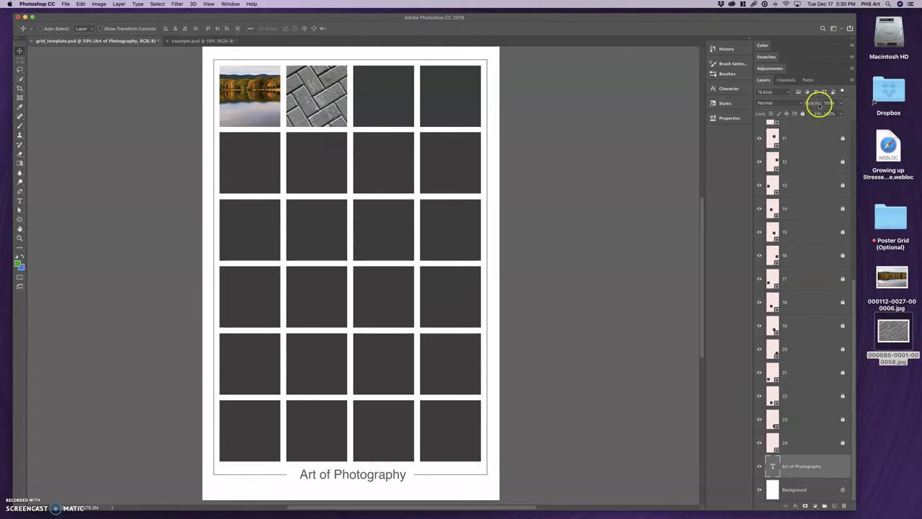
pyautogui.click(851, 80)
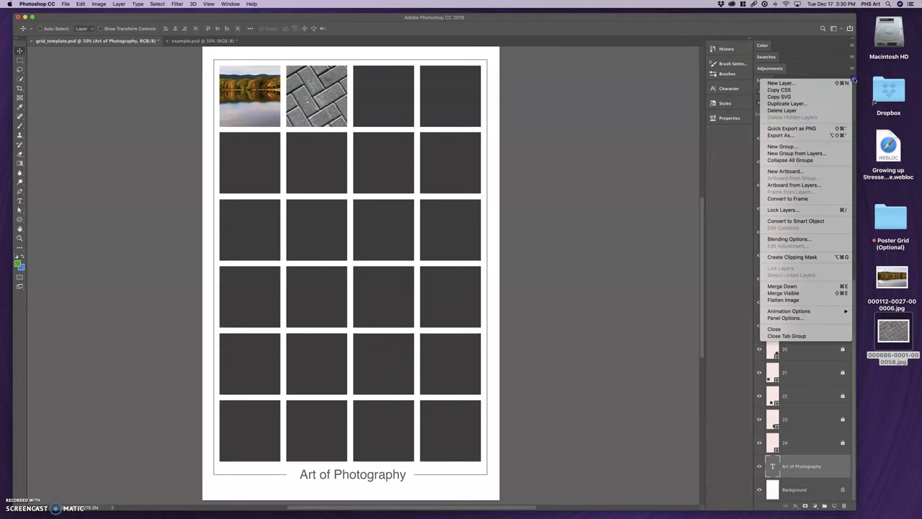
# - Use Flatten Image from the Layers panel menu to merge grid_template.psd into one Background layer
pyautogui.click(852, 80)
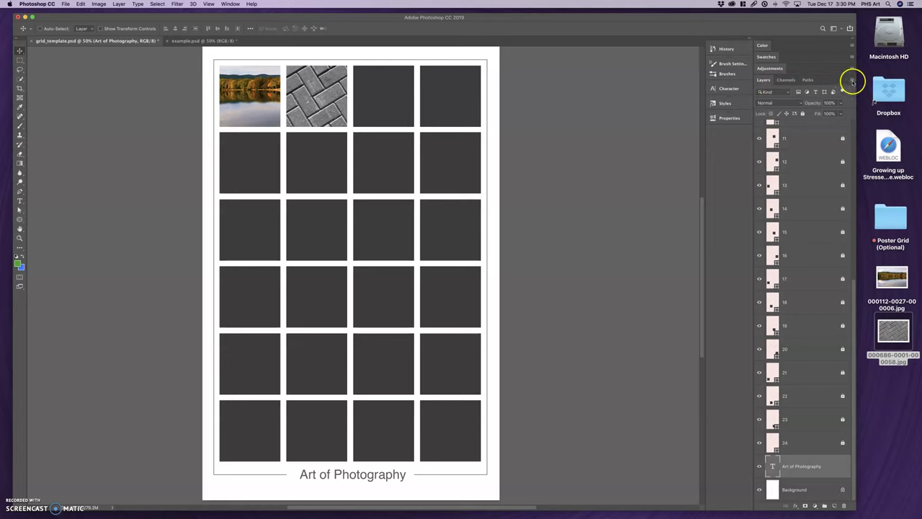
pyautogui.click(852, 81)
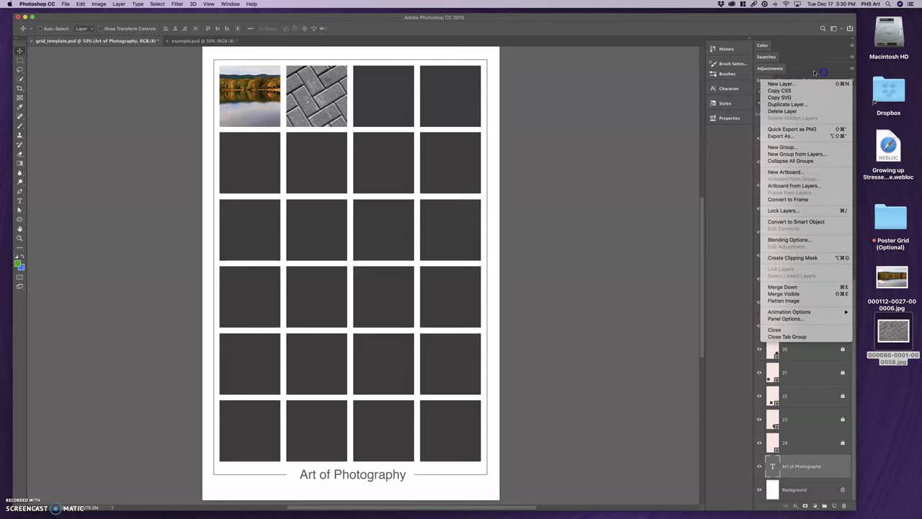
pyautogui.click(821, 72)
pyautogui.click(851, 80)
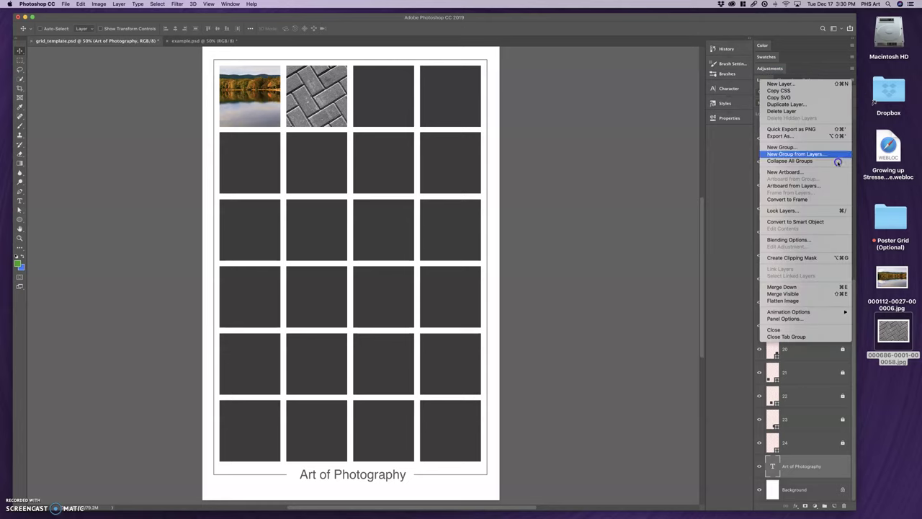
pyautogui.click(816, 303)
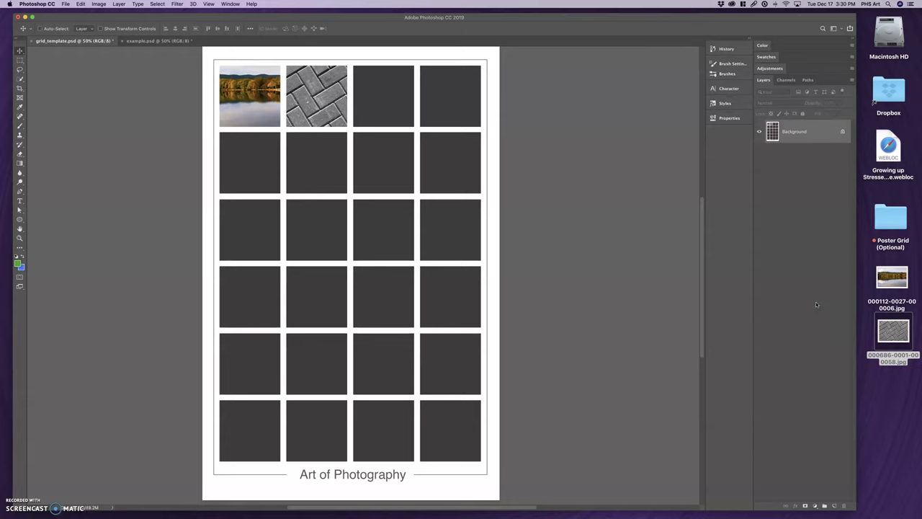